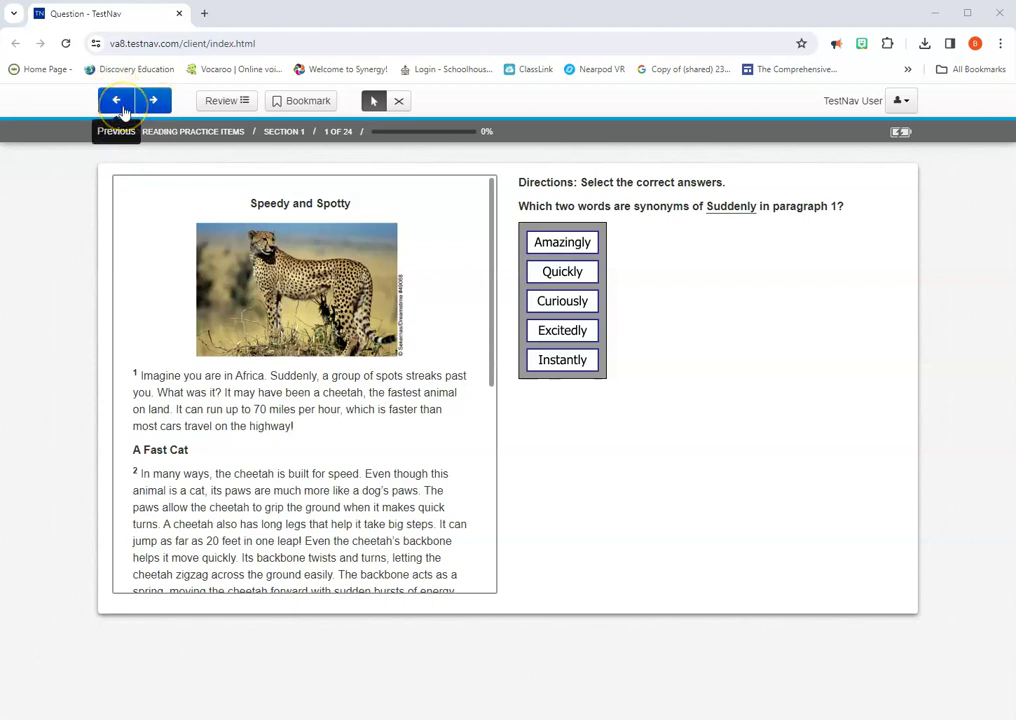
Go forward to the next question and return to question 1.
left_click(122, 108)
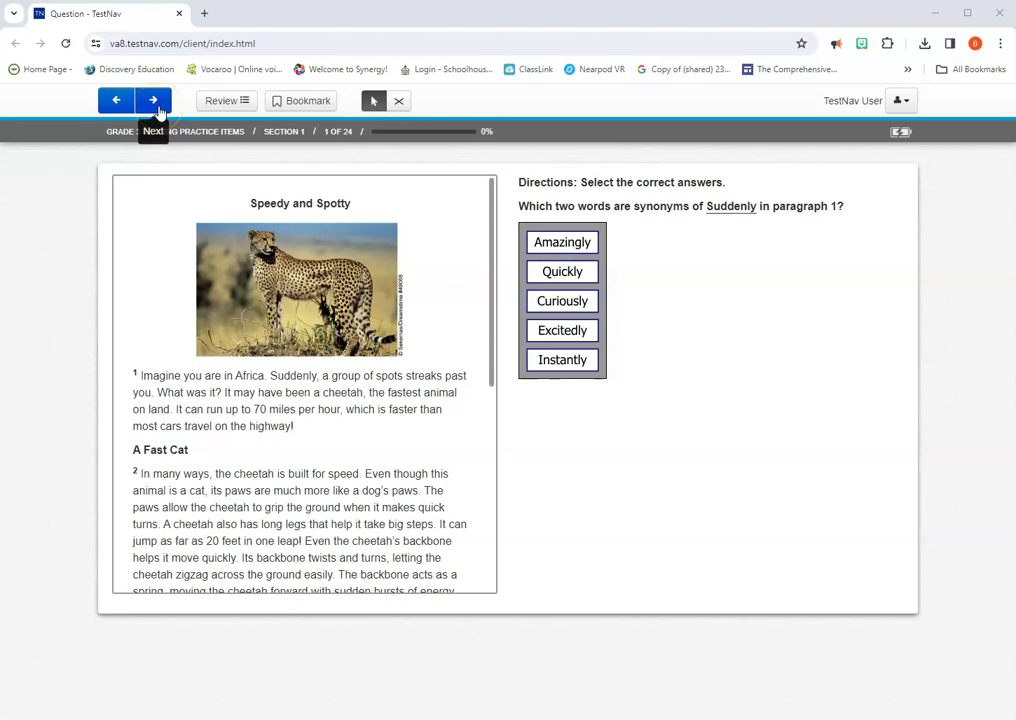
left_click(97, 165)
left_click(157, 101)
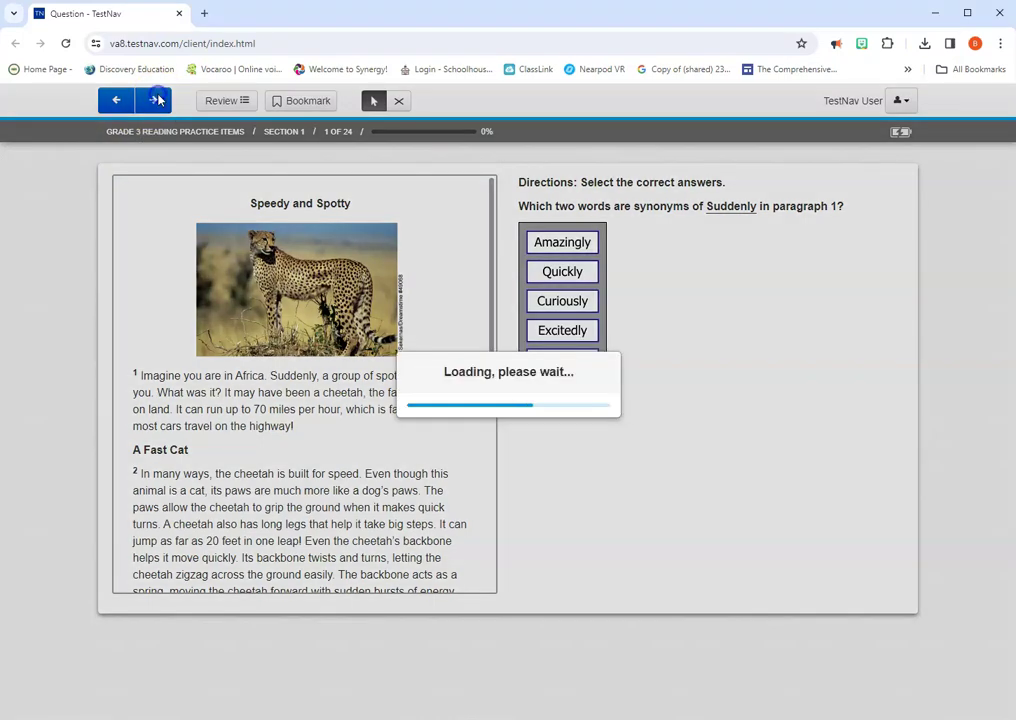
left_click(117, 101)
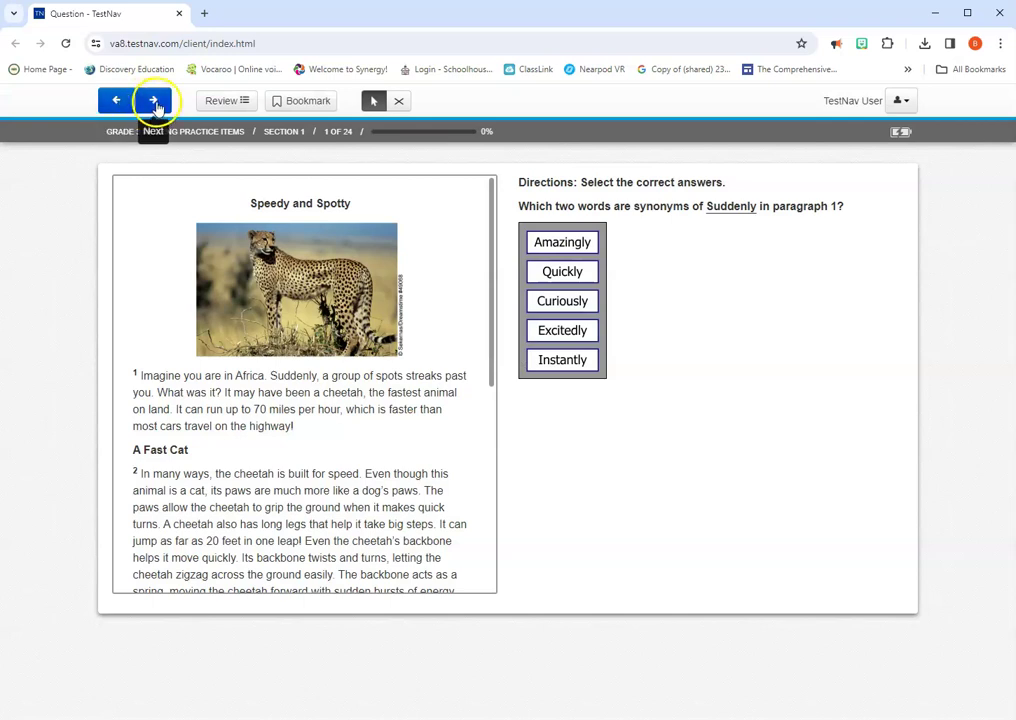
left_click(153, 103)
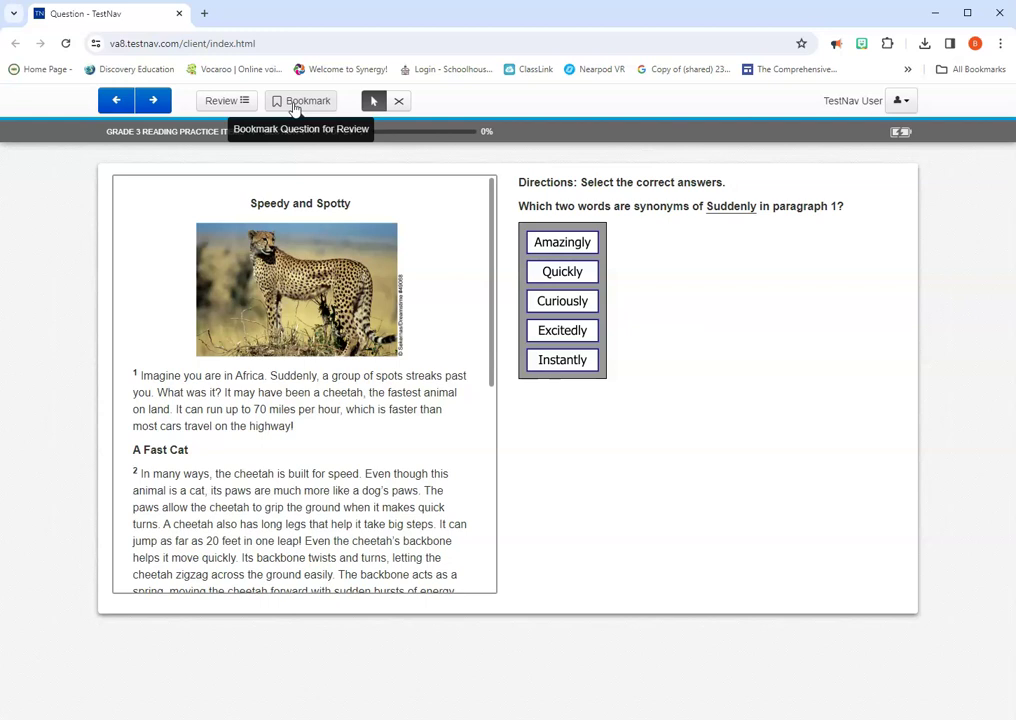
left_click(218, 102)
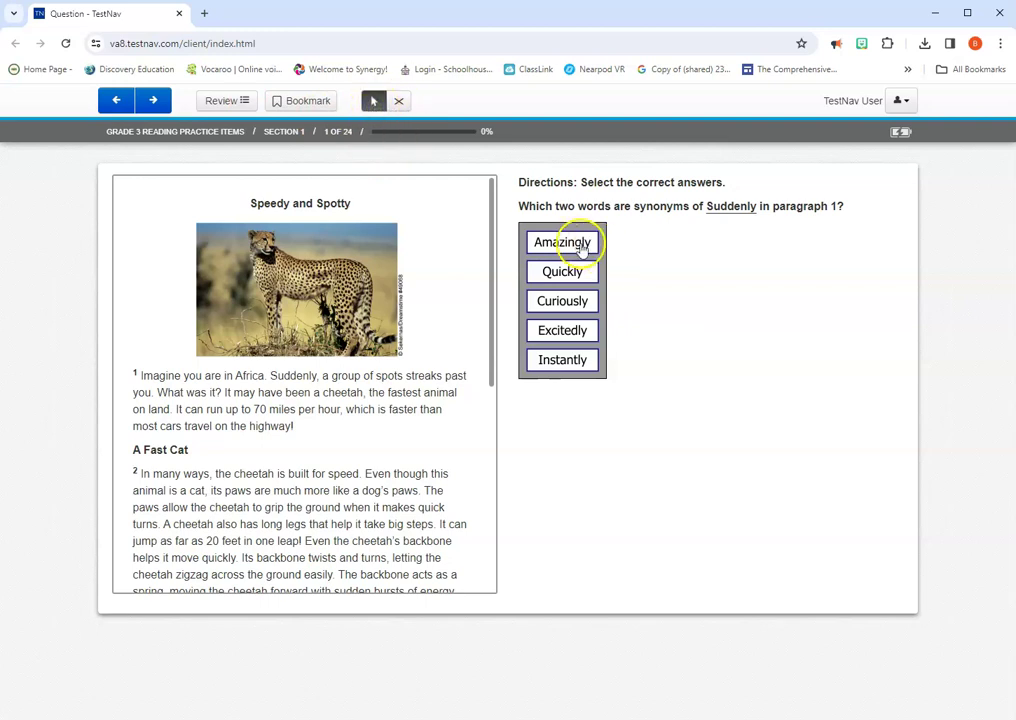
Choose Quickly as an answer in question 1 and cross out Excitedly and Curiously with the Answer Eliminator.
left_click(586, 280)
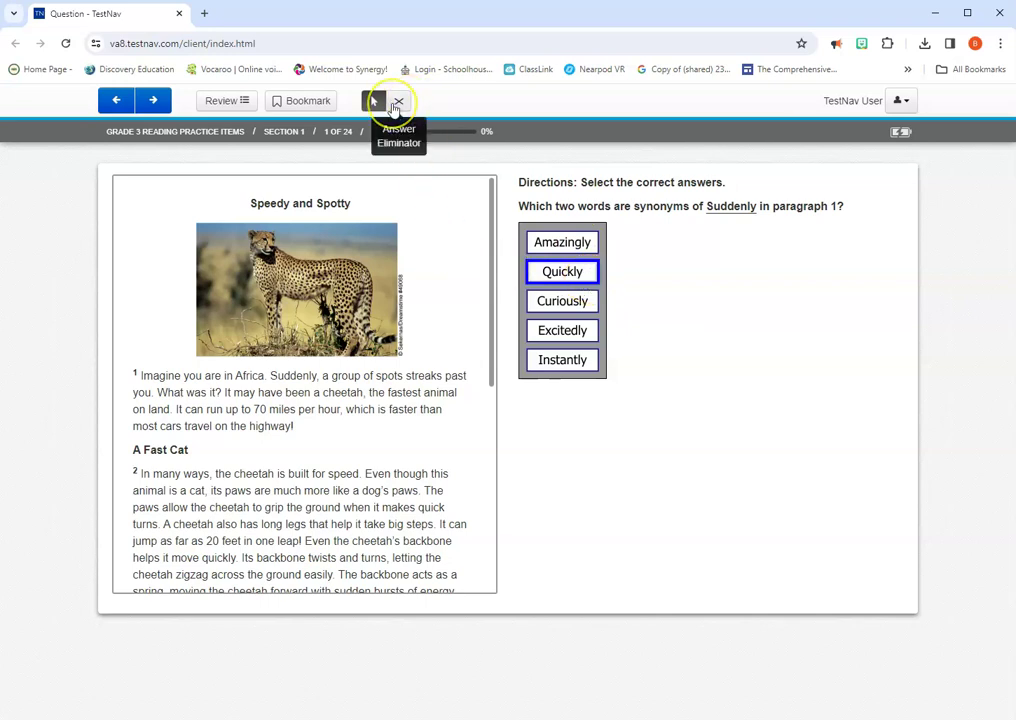
left_click(399, 104)
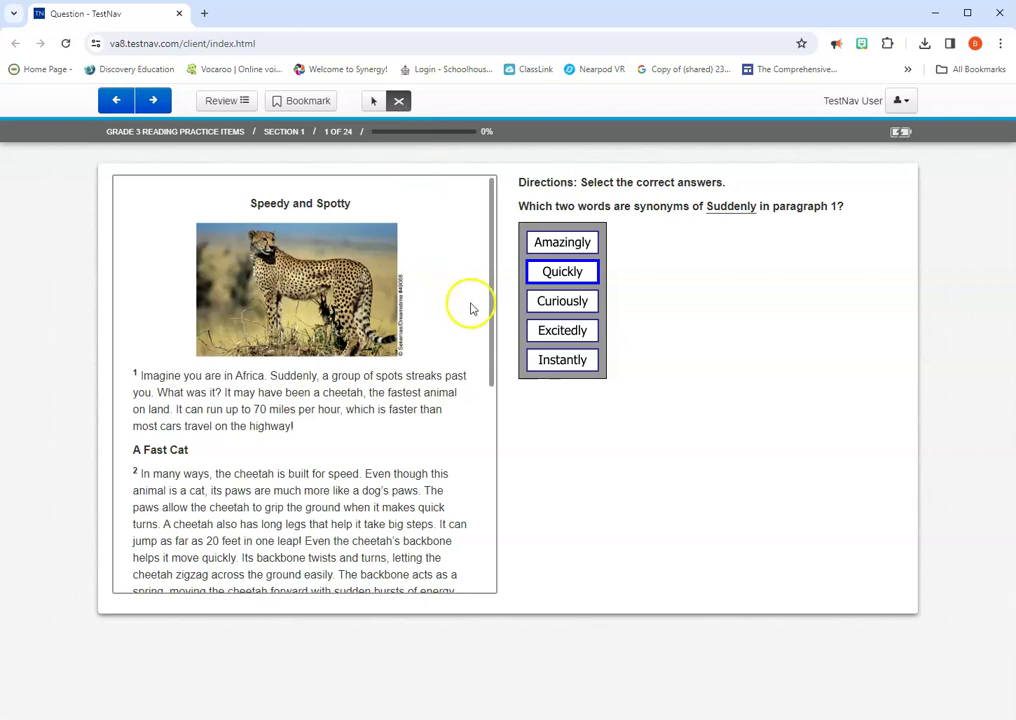
left_click(577, 334)
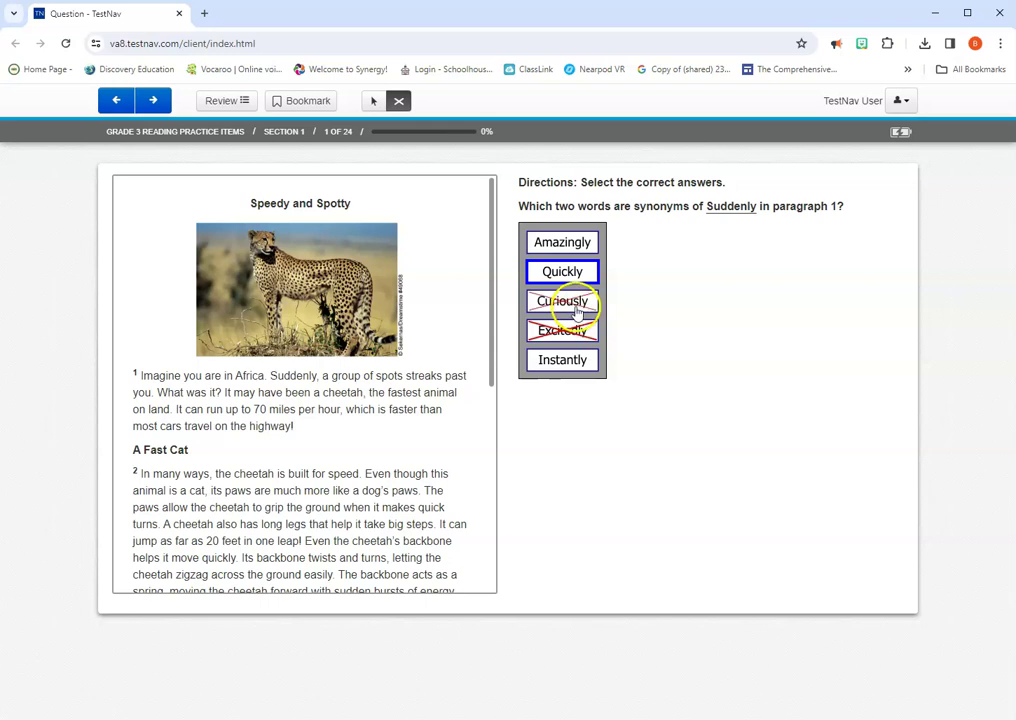
left_click(577, 308)
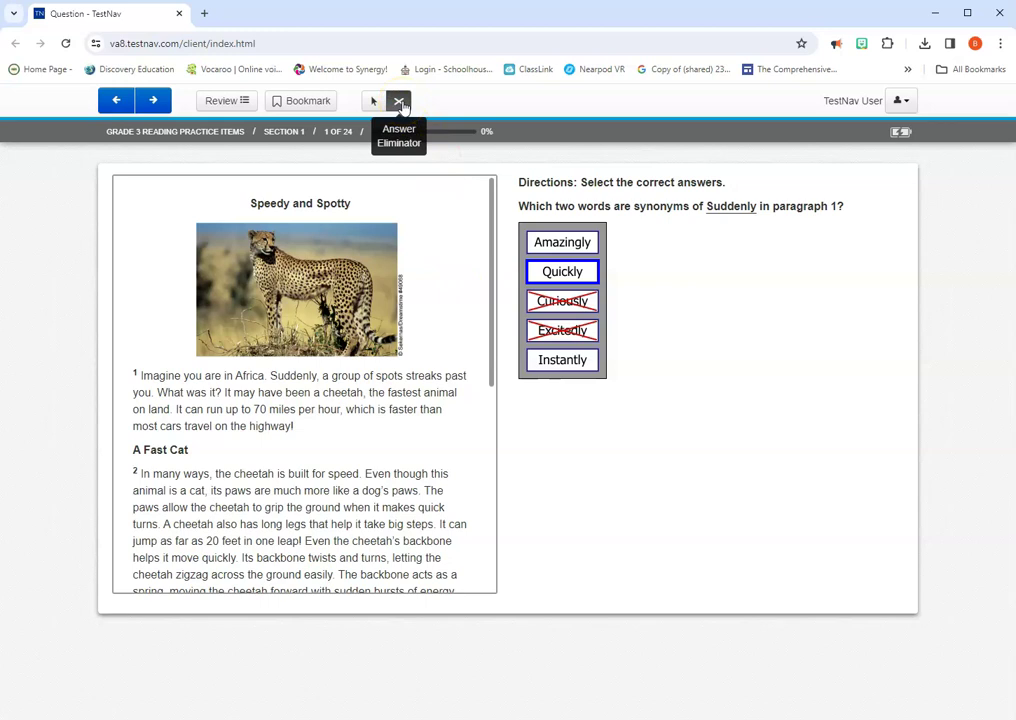
left_click(401, 104)
left_click(373, 101)
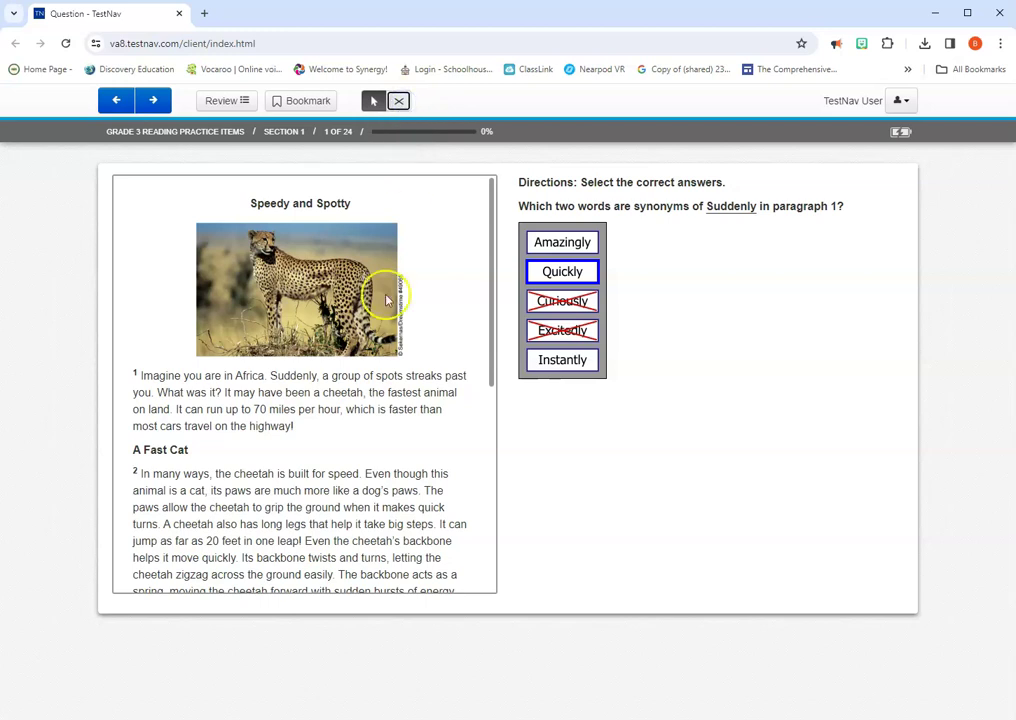
left_click(575, 278)
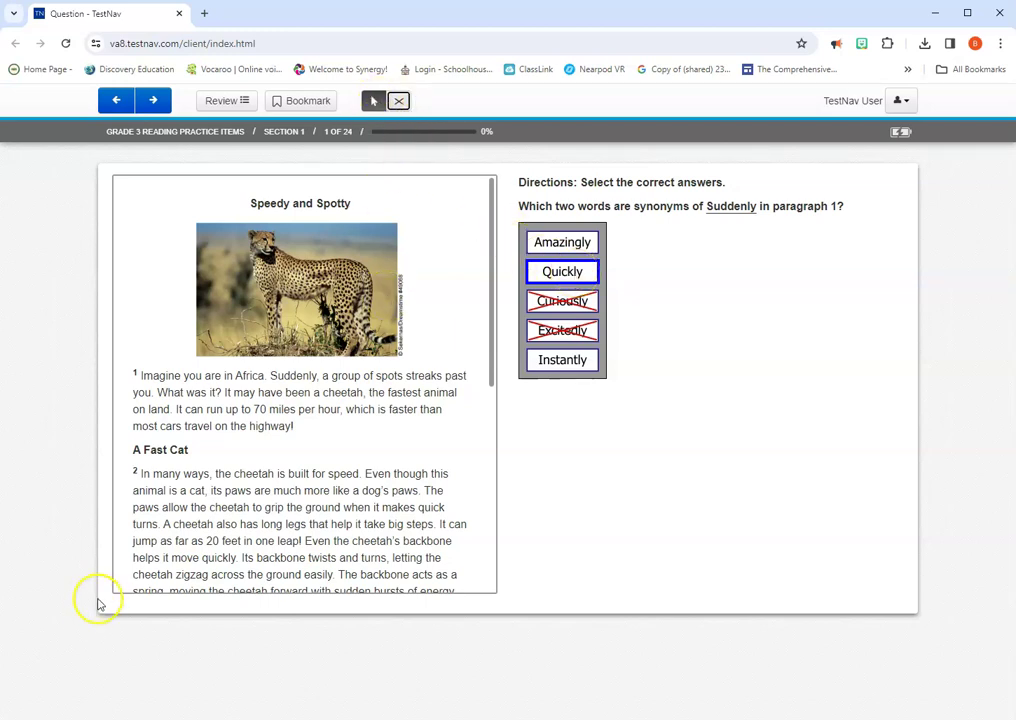
left_click(29, 662)
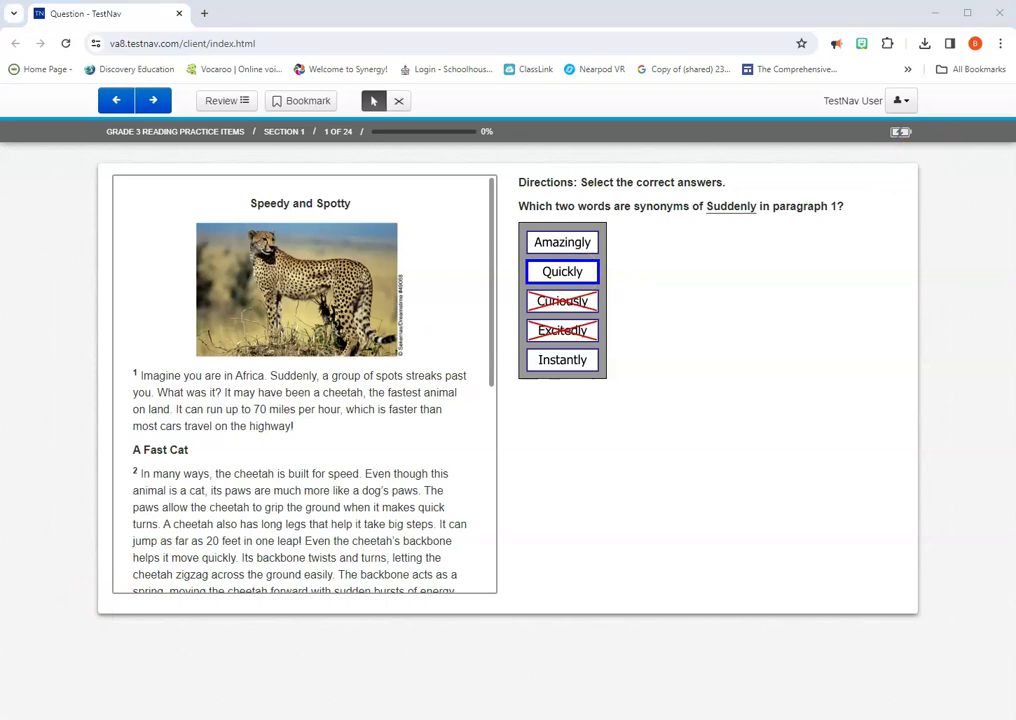
left_click(424, 103)
left_click(528, 190)
Highlight the word "answers" in the directions in pink and choose Instantly as the second answer.
left_click_drag(679, 188, 721, 183)
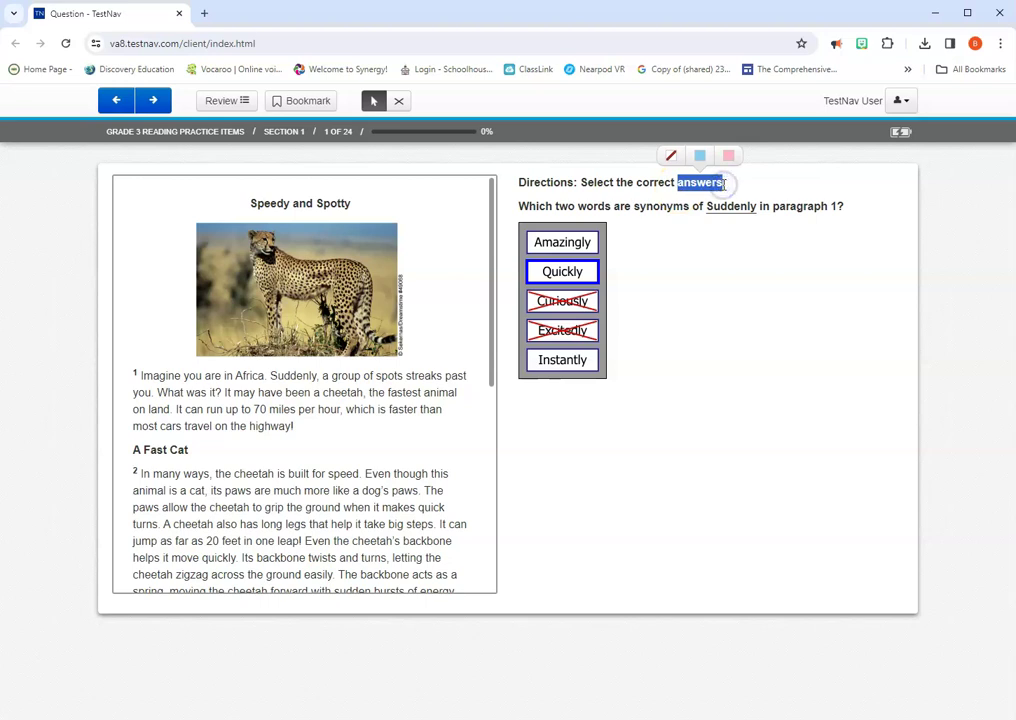
left_click(728, 155)
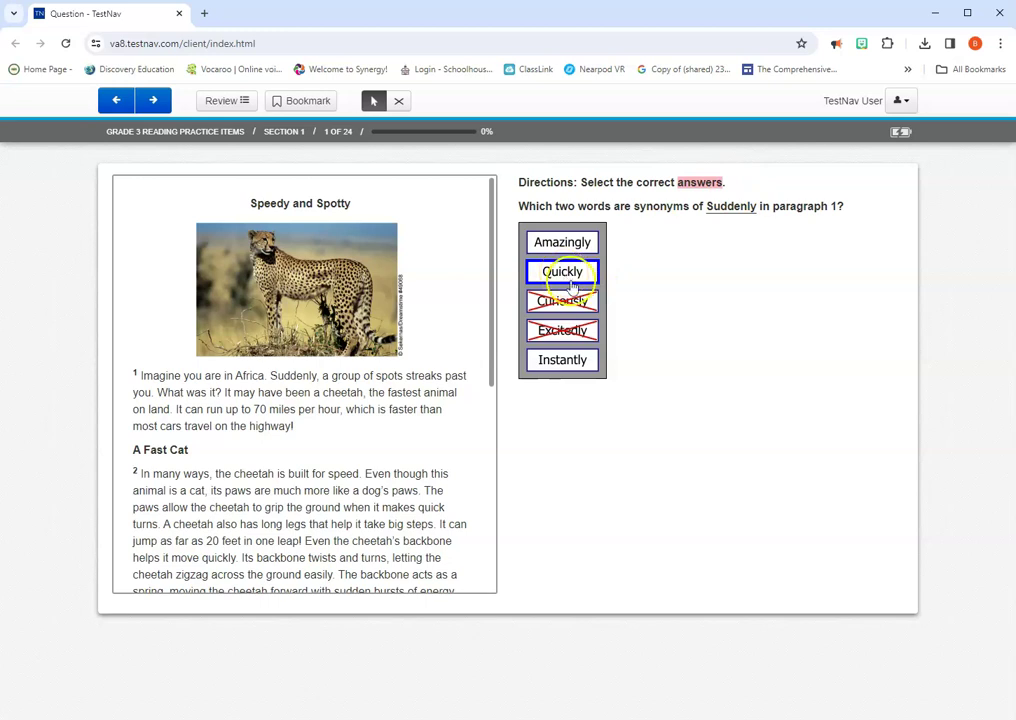
left_click(563, 365)
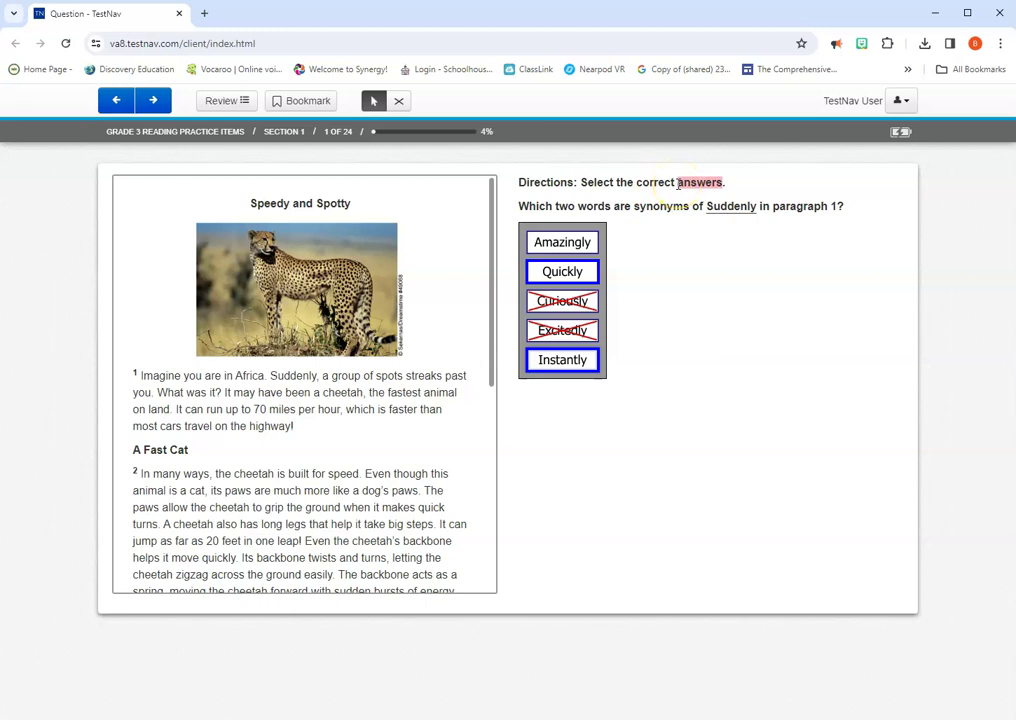
Change the highlight on "answers" in the directions to blue and highlight "Suddenly" in paragraph 1 in blue.
left_click(677, 184)
left_click_drag(677, 184, 725, 185)
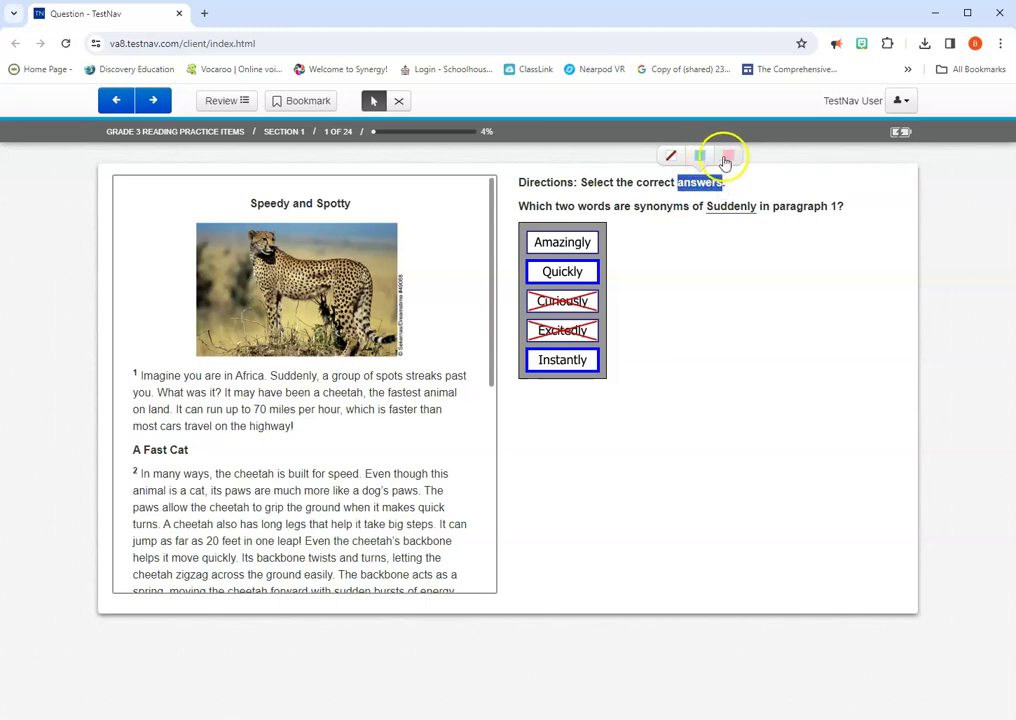
left_click(699, 157)
left_click(767, 241)
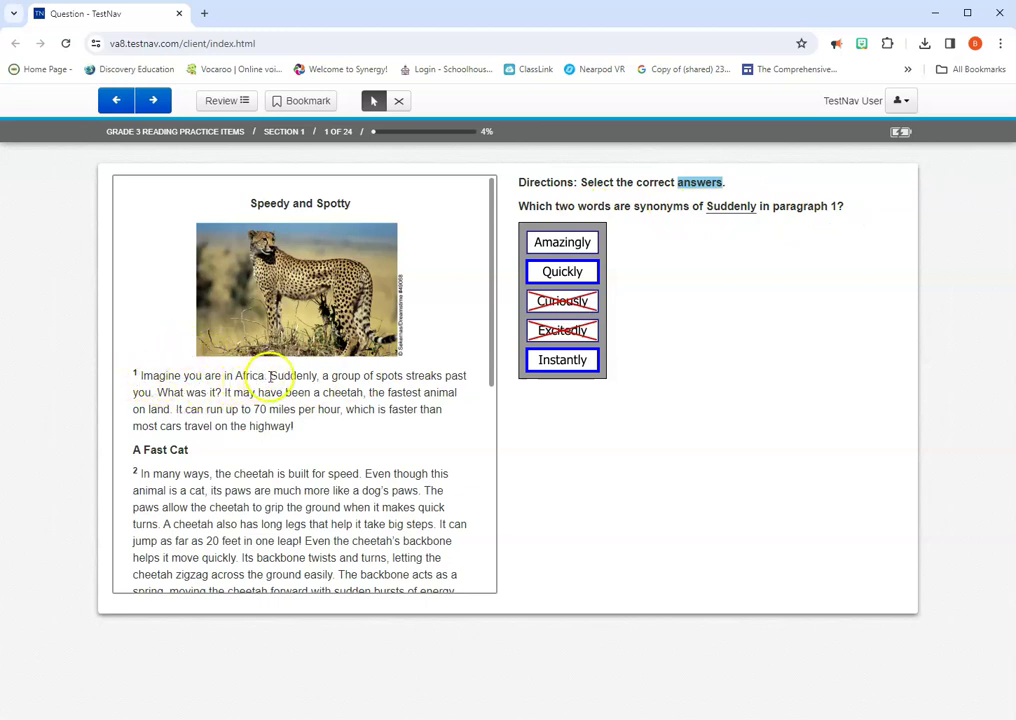
left_click_drag(270, 375, 316, 377)
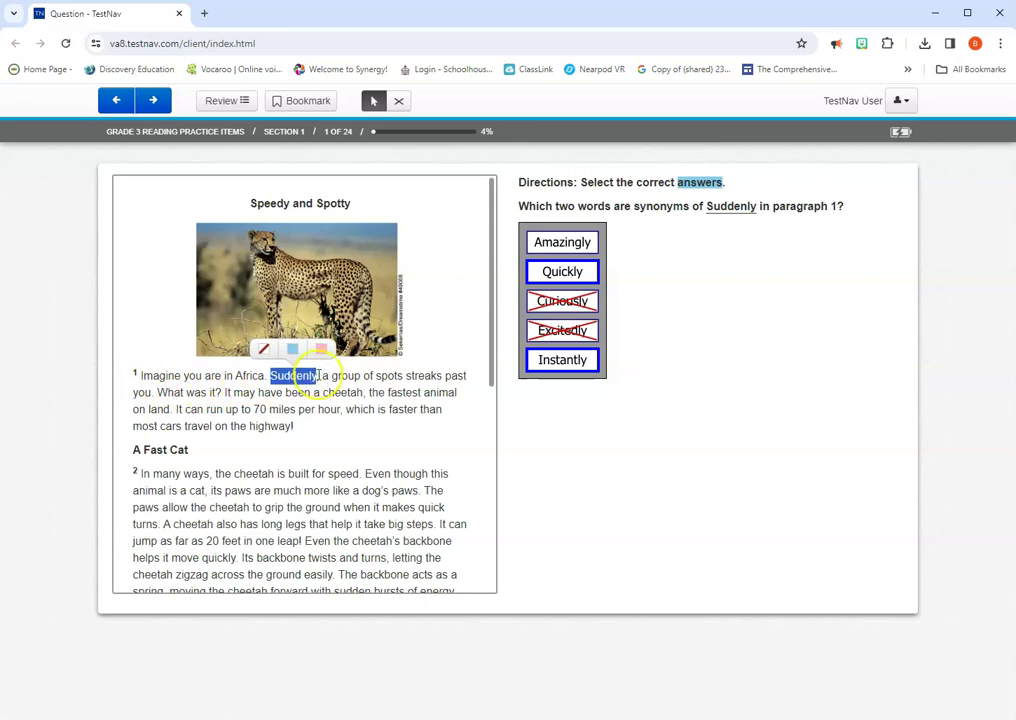
left_click(293, 355)
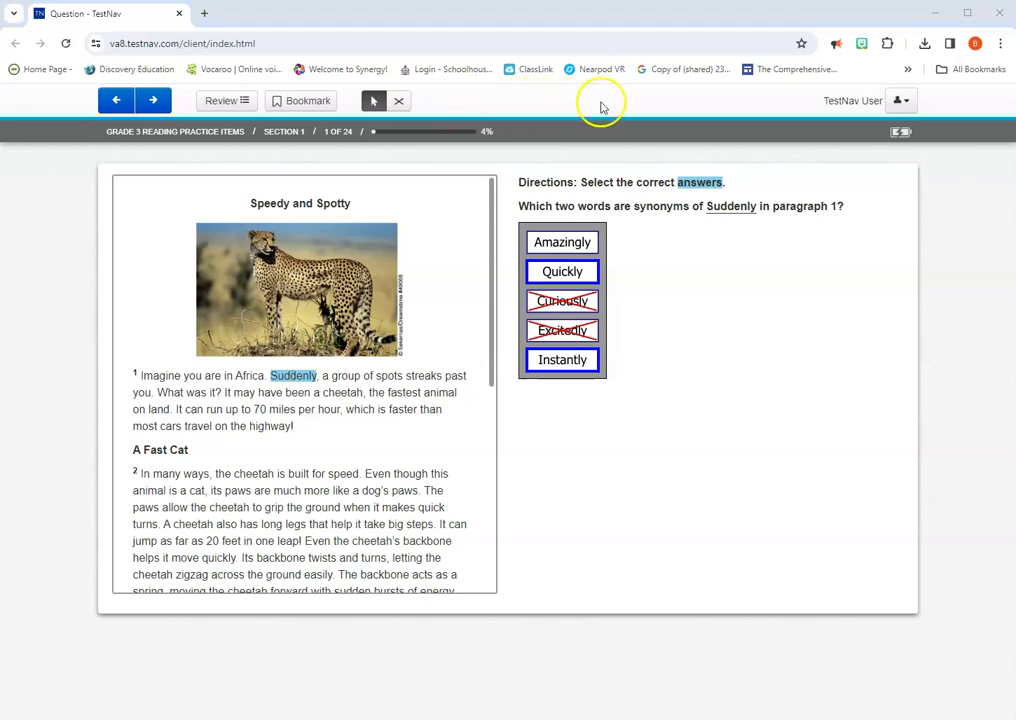
Look at the user options and check the battery level indicator.
left_click(906, 104)
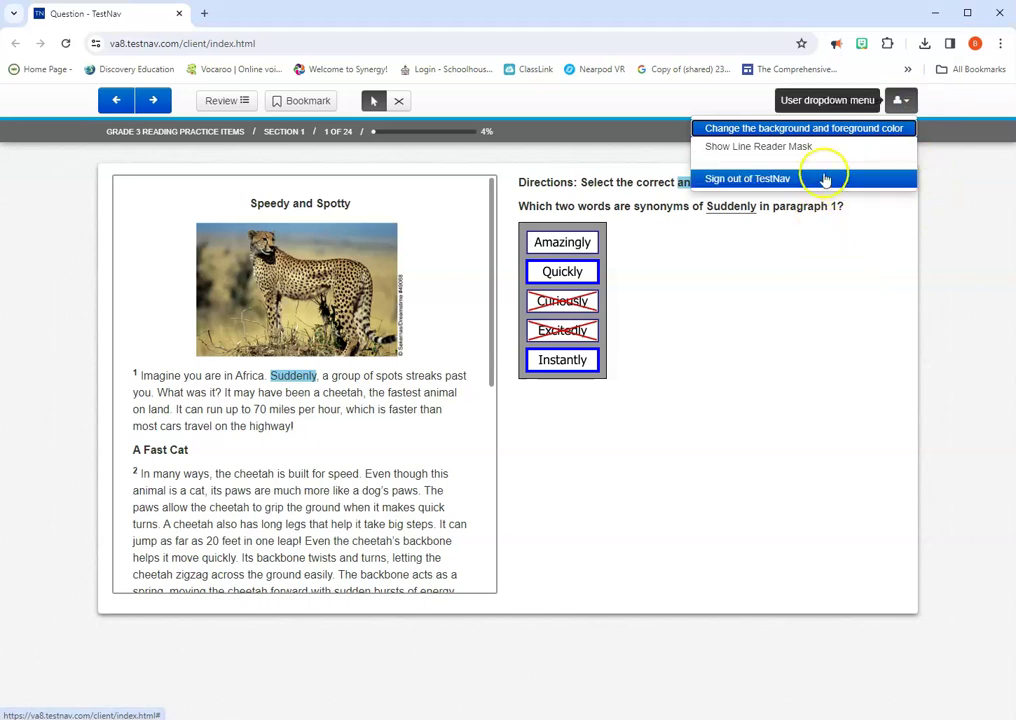
left_click(900, 101)
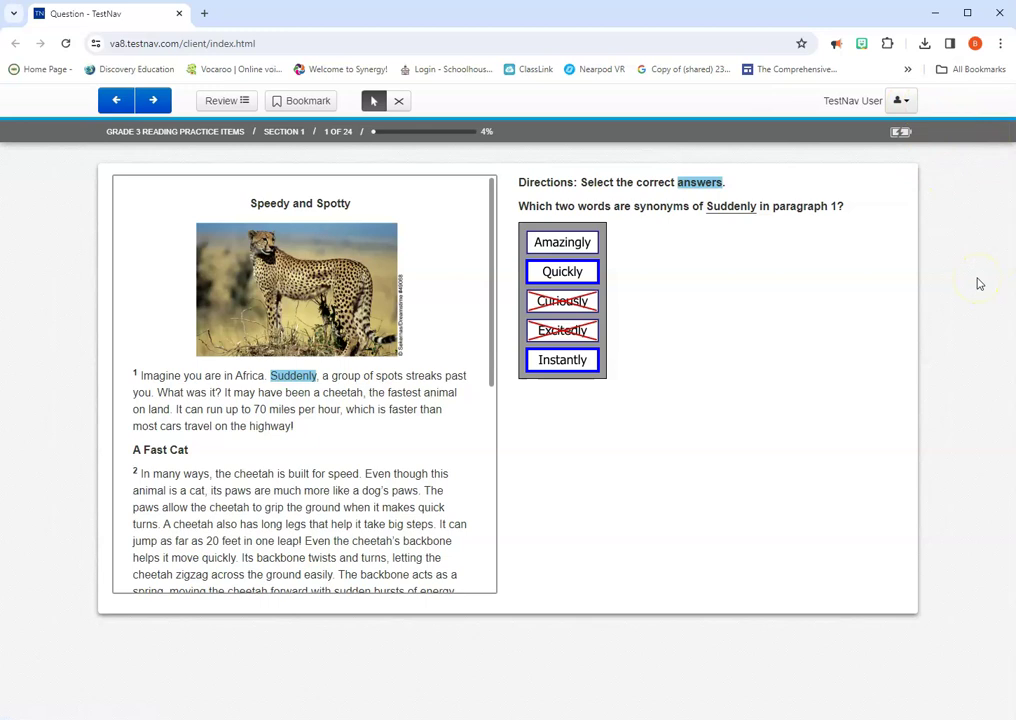
left_click(905, 140)
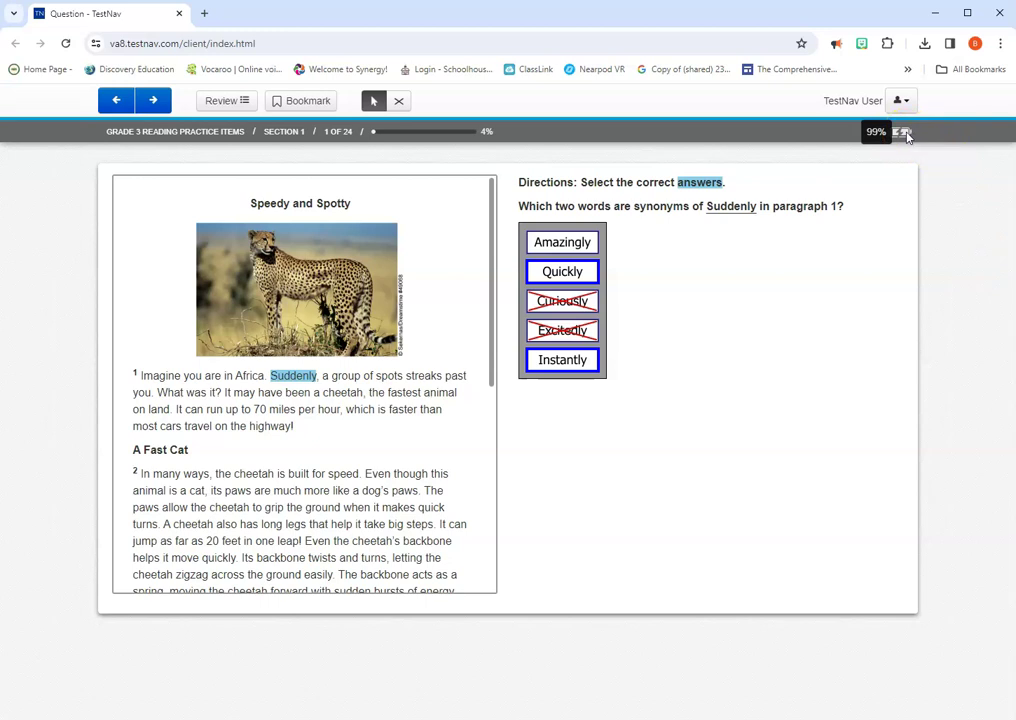
left_click(905, 136)
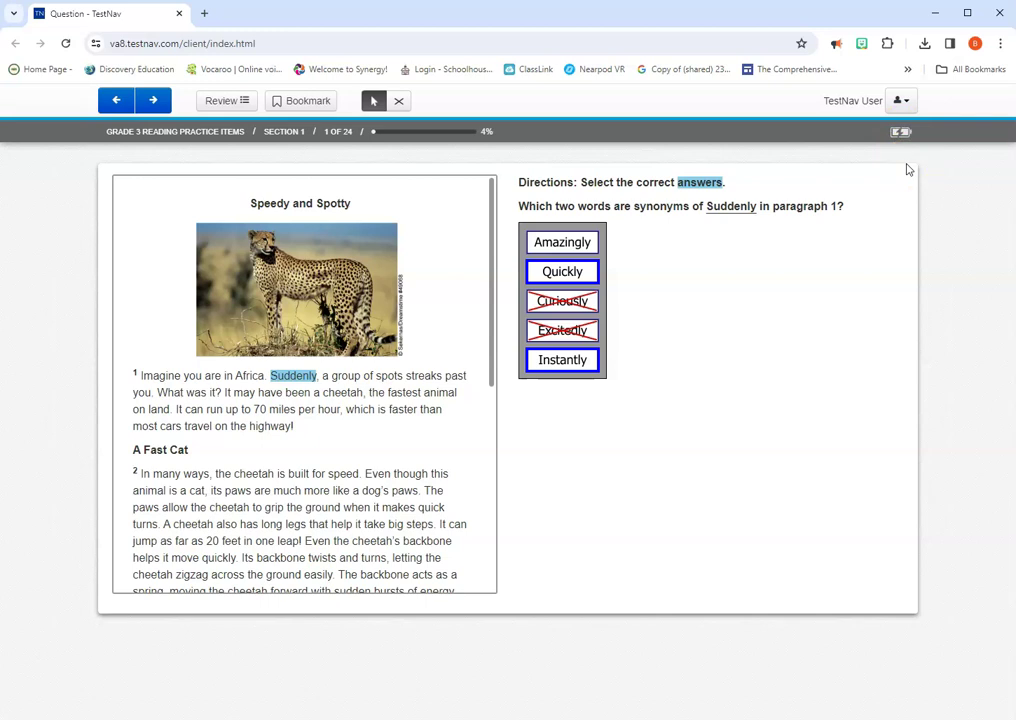
left_click(905, 140)
mouse_move(374, 131)
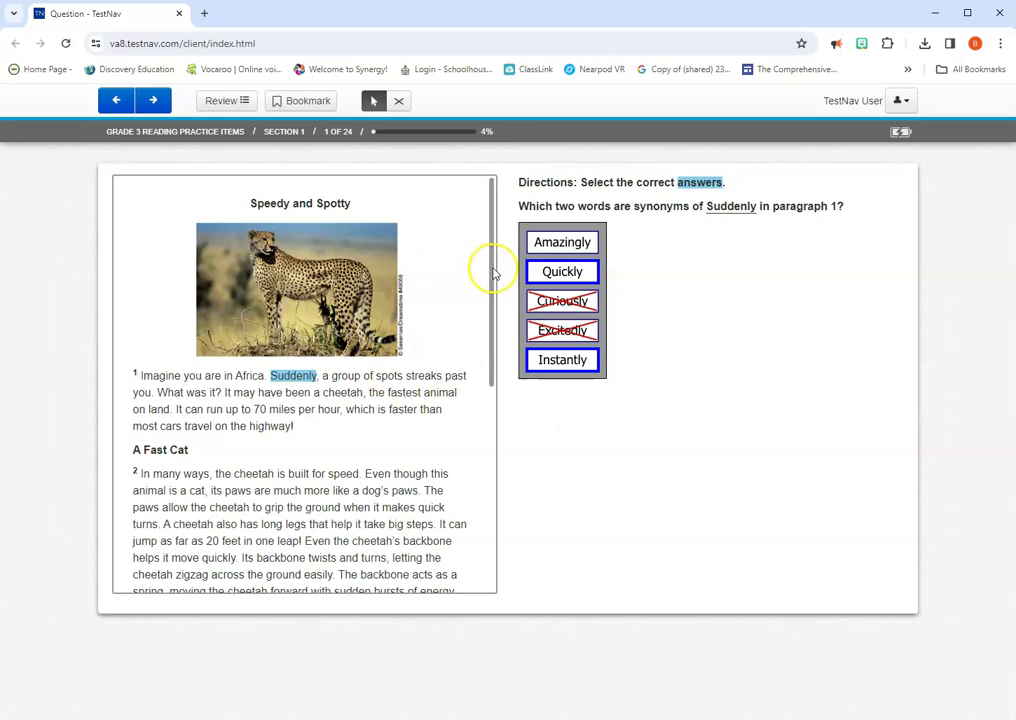
Look through the Speedy and Spotty passage and return to its beginning.
left_click_drag(494, 268, 497, 231)
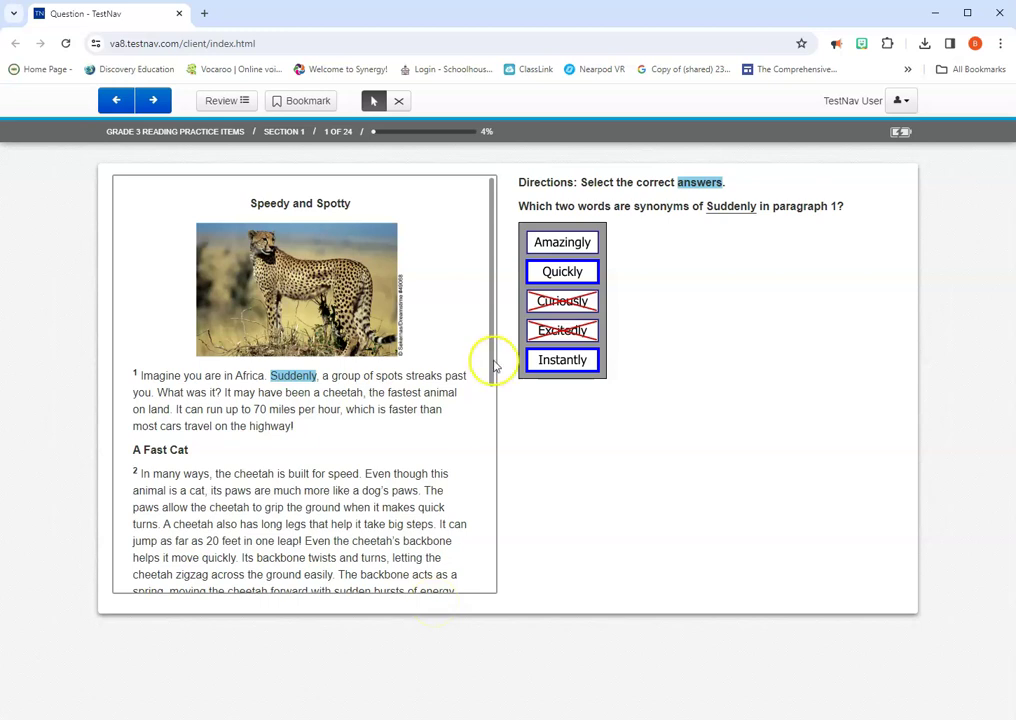
left_click_drag(492, 356, 497, 281)
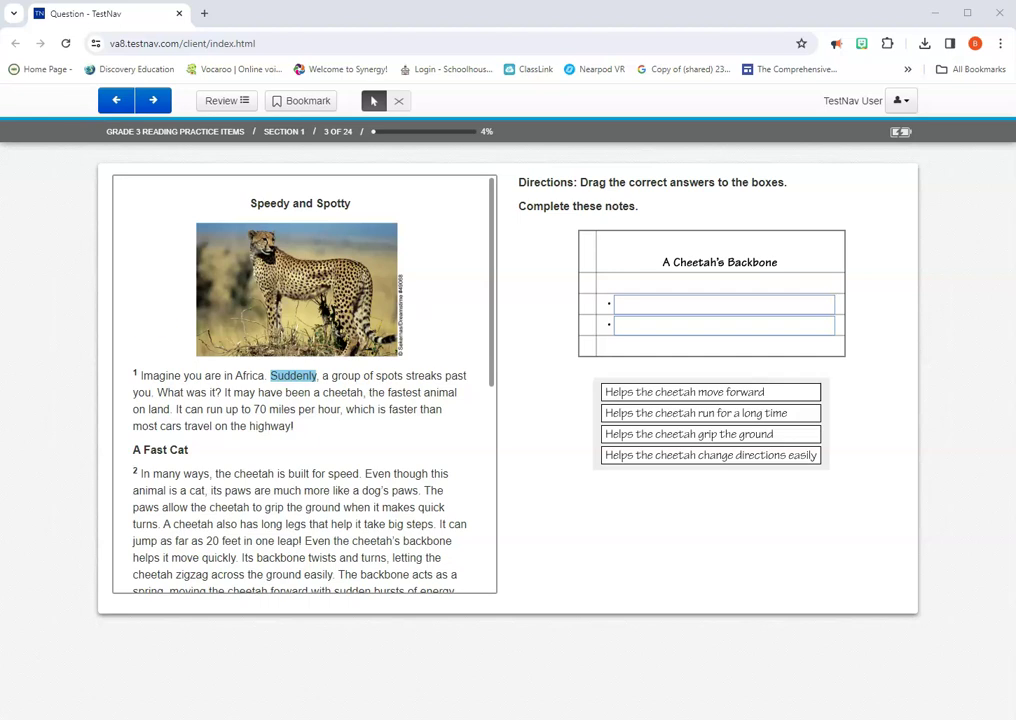
View the keyboard zoom instructions in the picture Untitled.png and minimize its window to return to the question.
left_click_drag(0, 197, 587, 181)
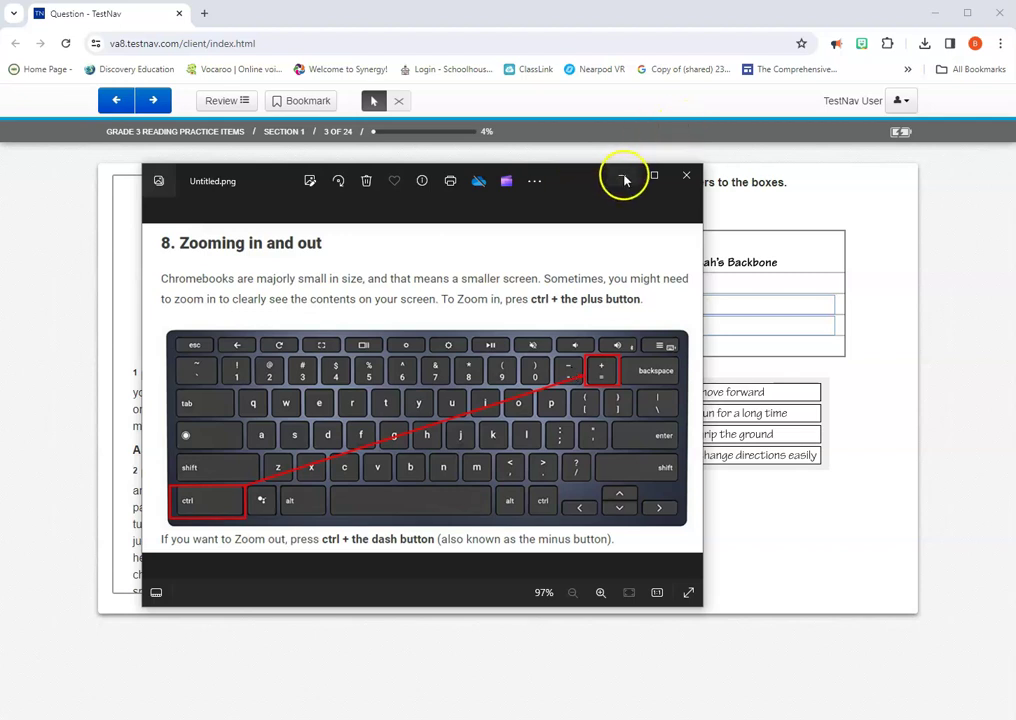
left_click(622, 175)
left_click(540, 405)
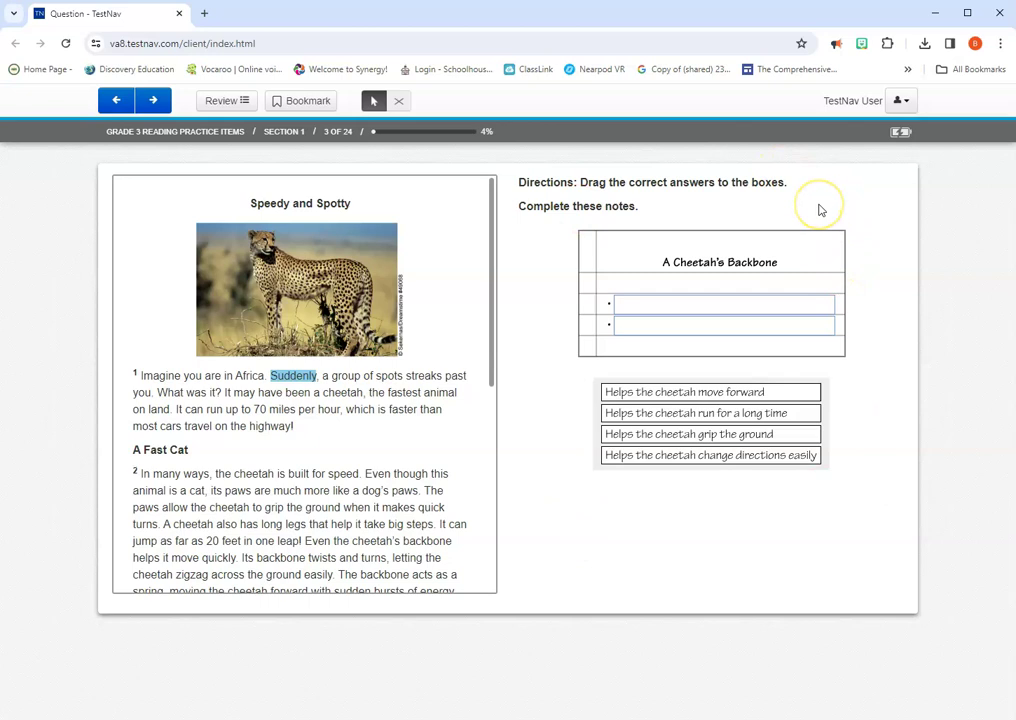
Enlarge and reduce the test page repeatedly, finishing at 110% zoom.
key("ctrl+plus")
key("ctrl+plus")
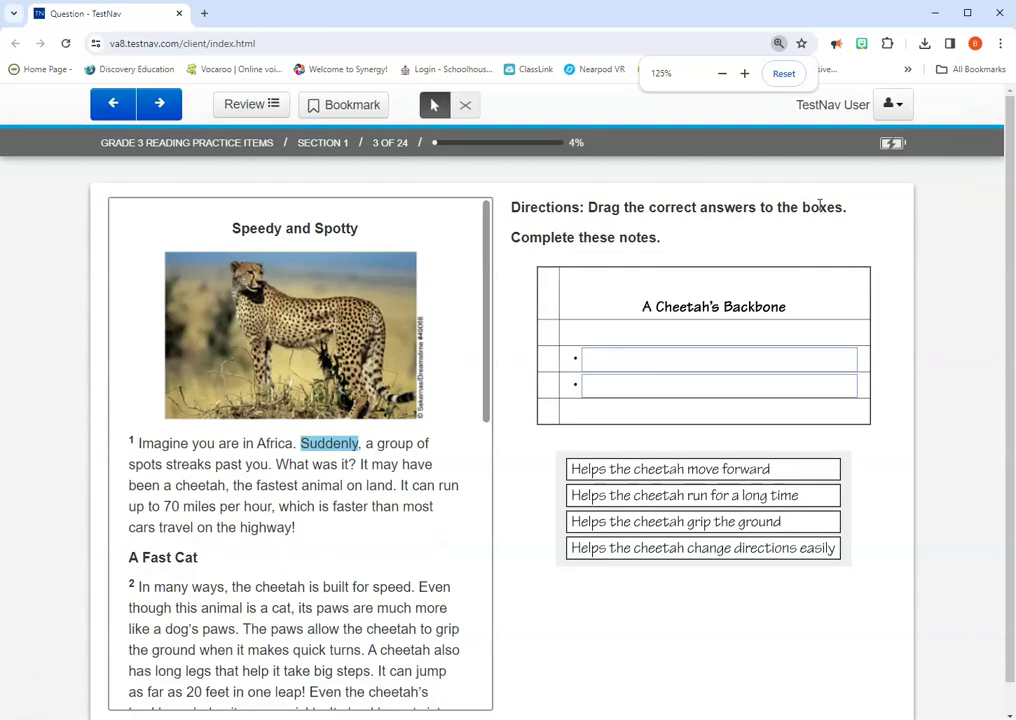
key("ctrl+plus")
key("ctrl+minus")
key("ctrl+minus")
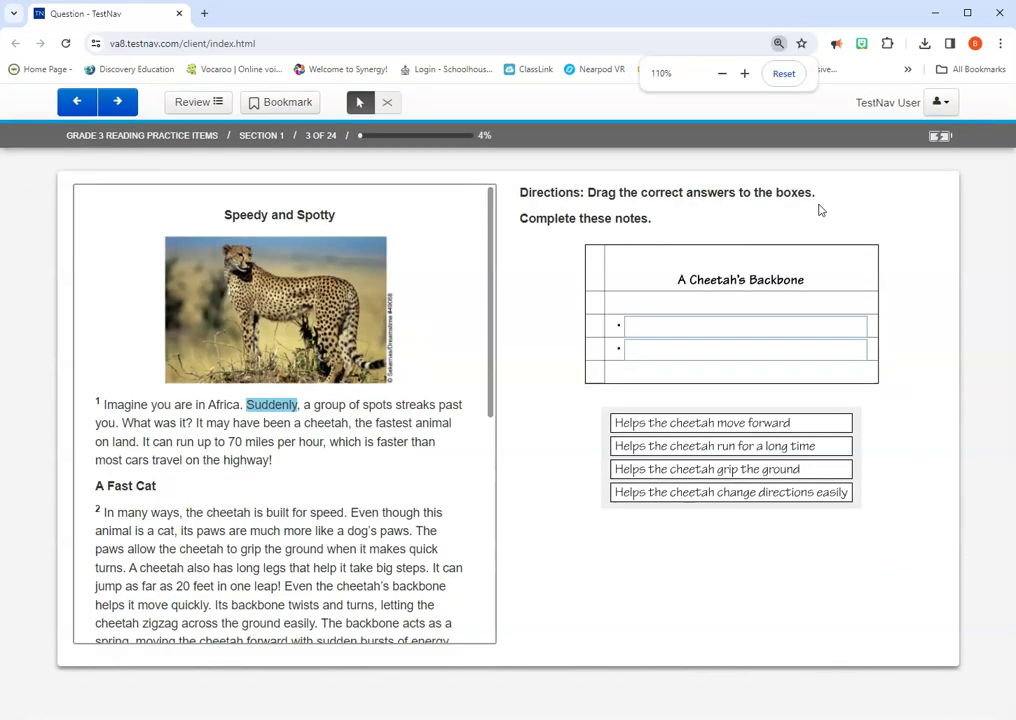
key("ctrl+plus")
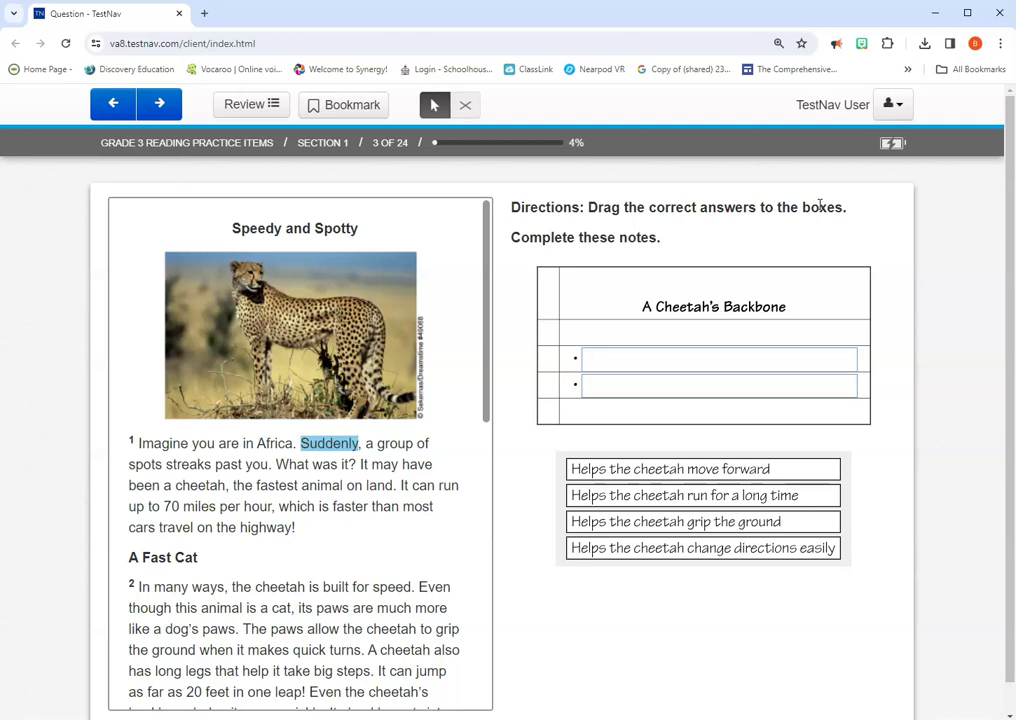
key("ctrl+minus")
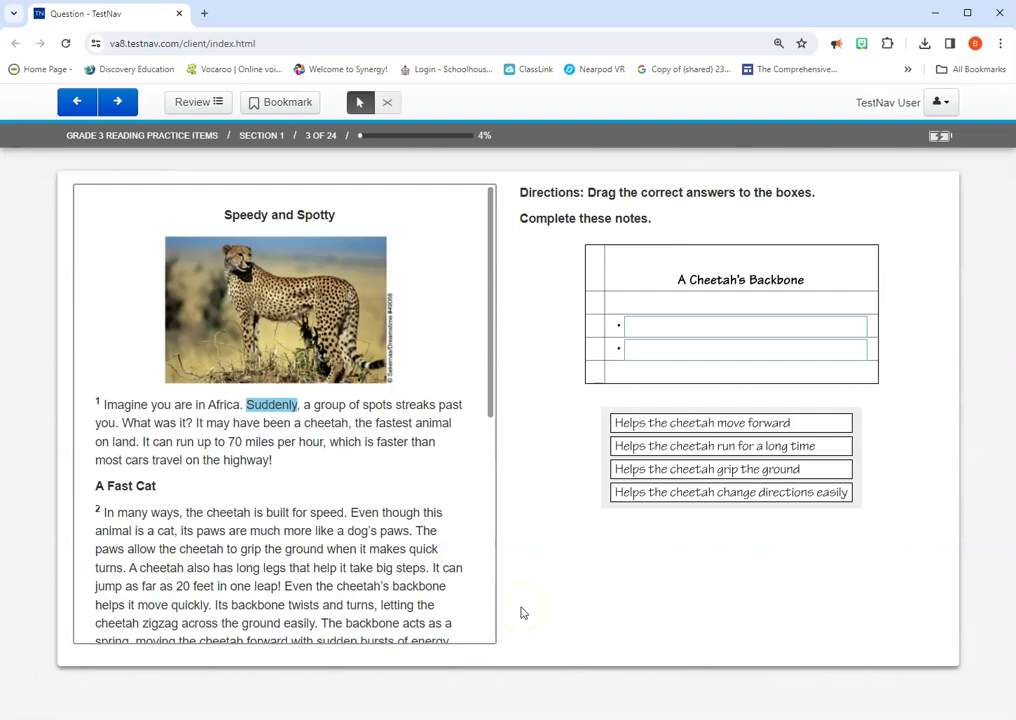
key("ctrl+plus")
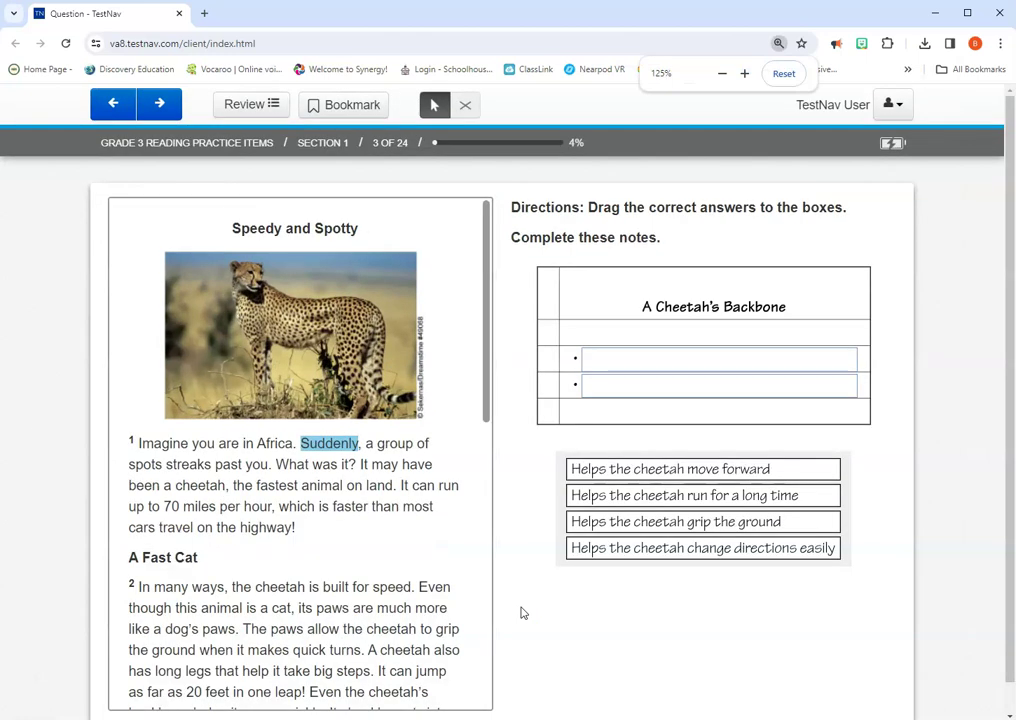
key("ctrl+minus")
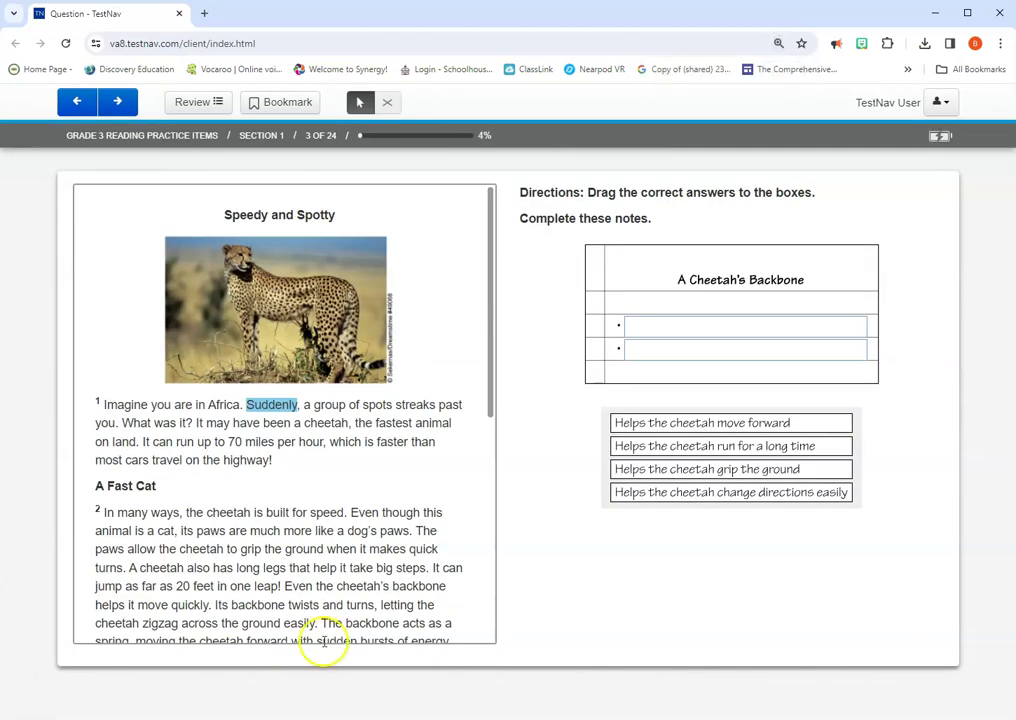
left_click(247, 239)
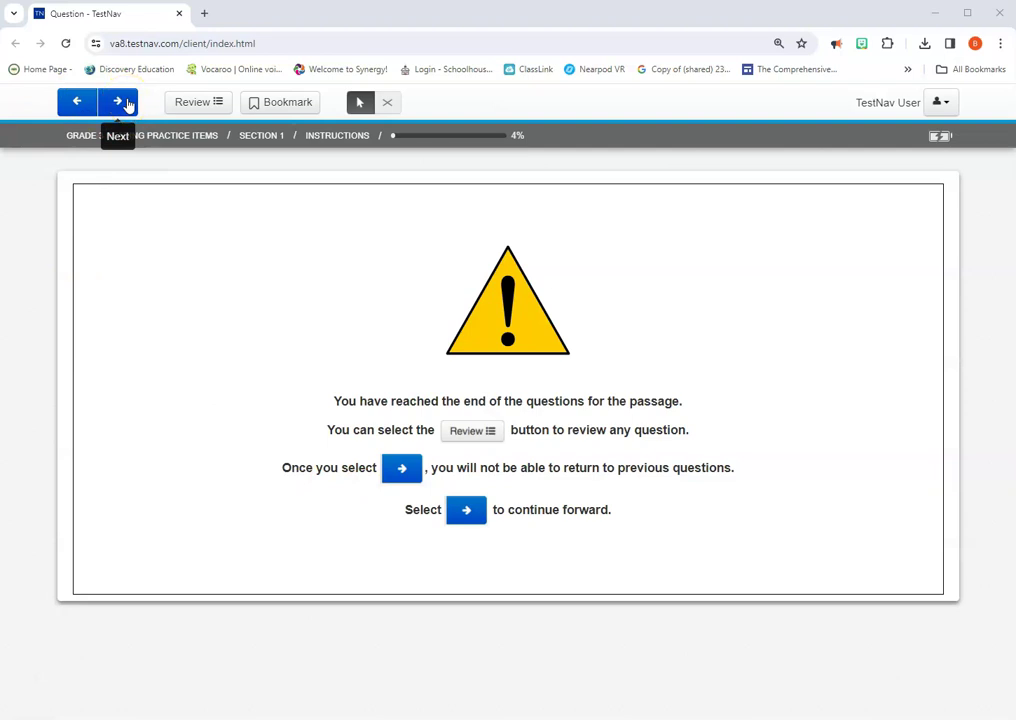
left_click(467, 432)
left_click(118, 101)
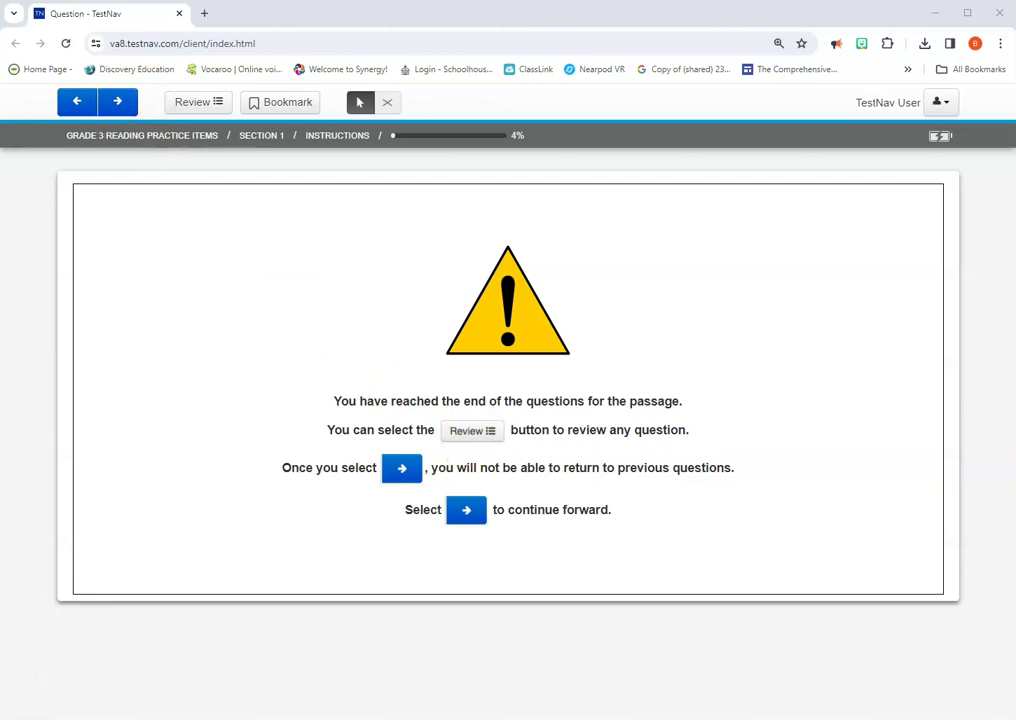
left_click(133, 294)
left_click(59, 605)
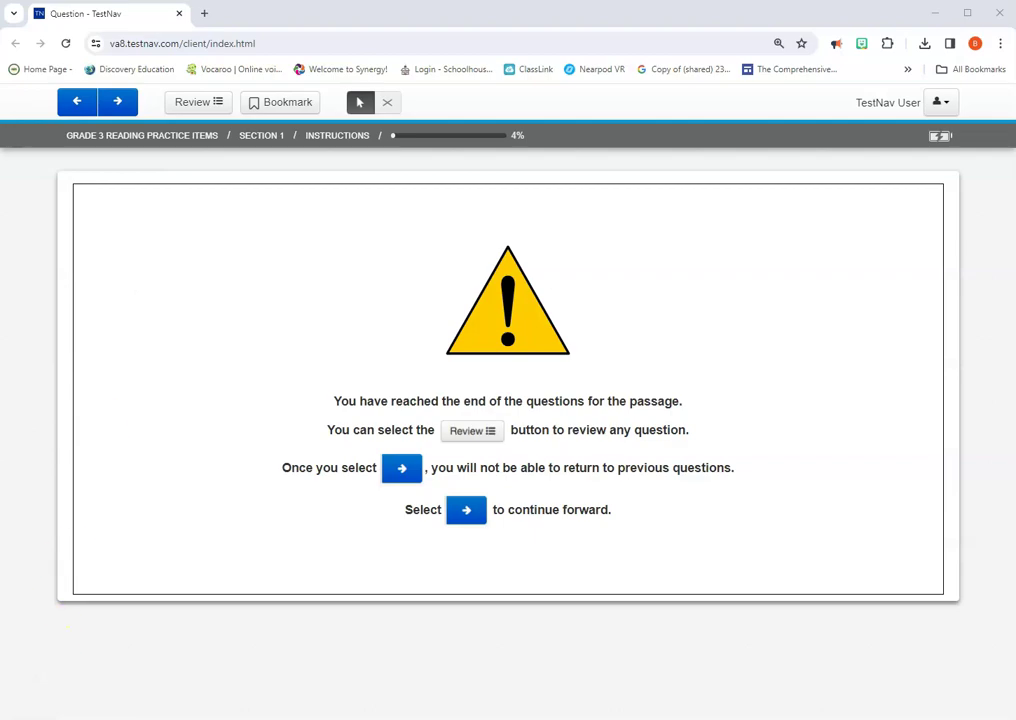